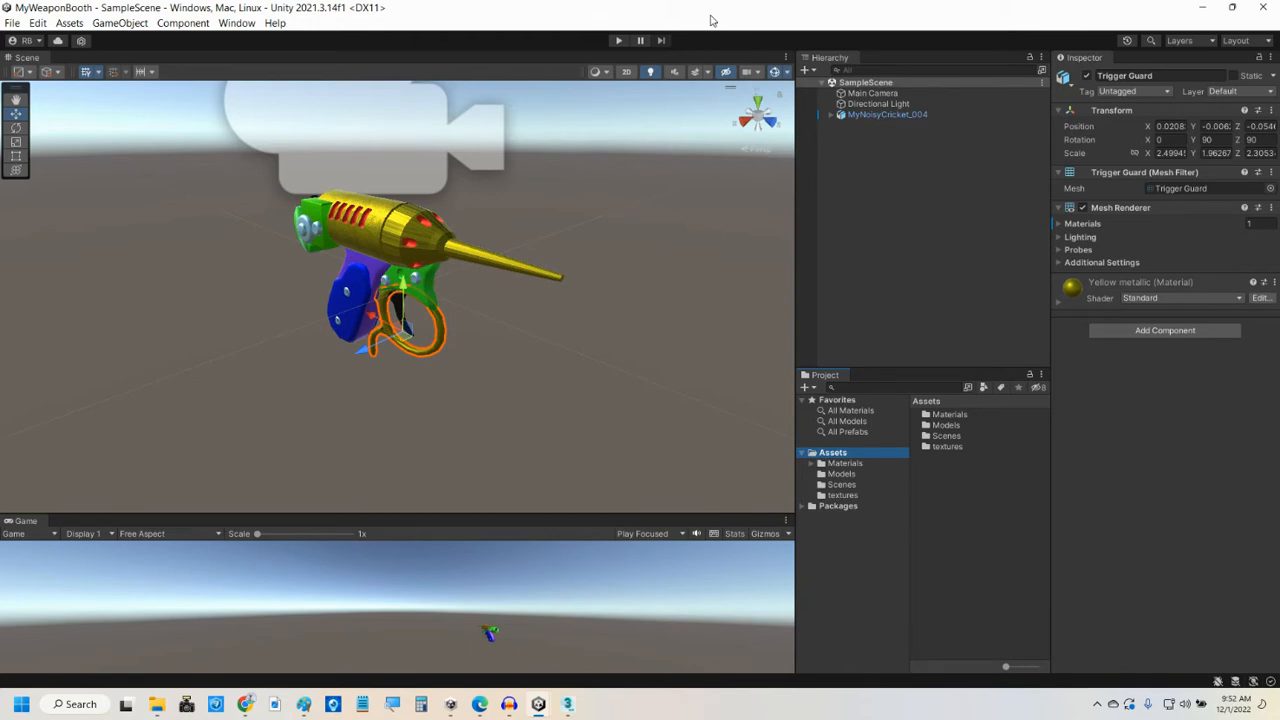
pyautogui.rightClick(864, 450)
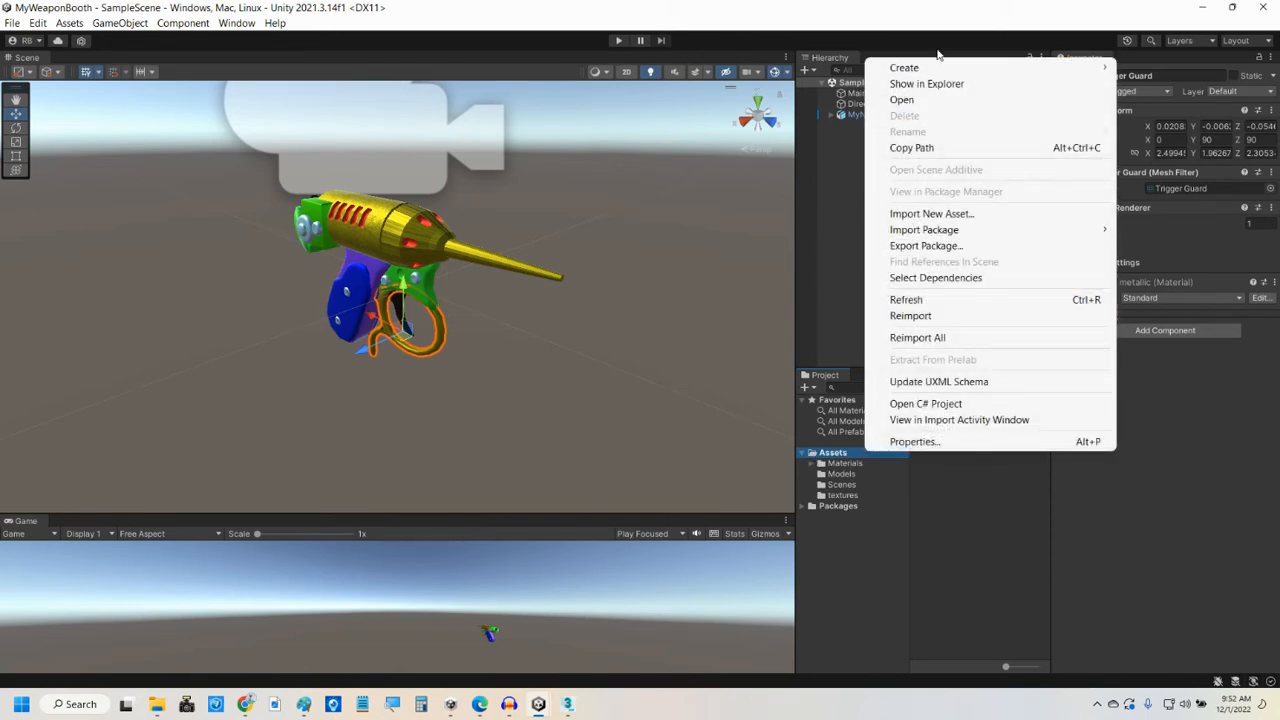
pyautogui.moveTo(945, 68)
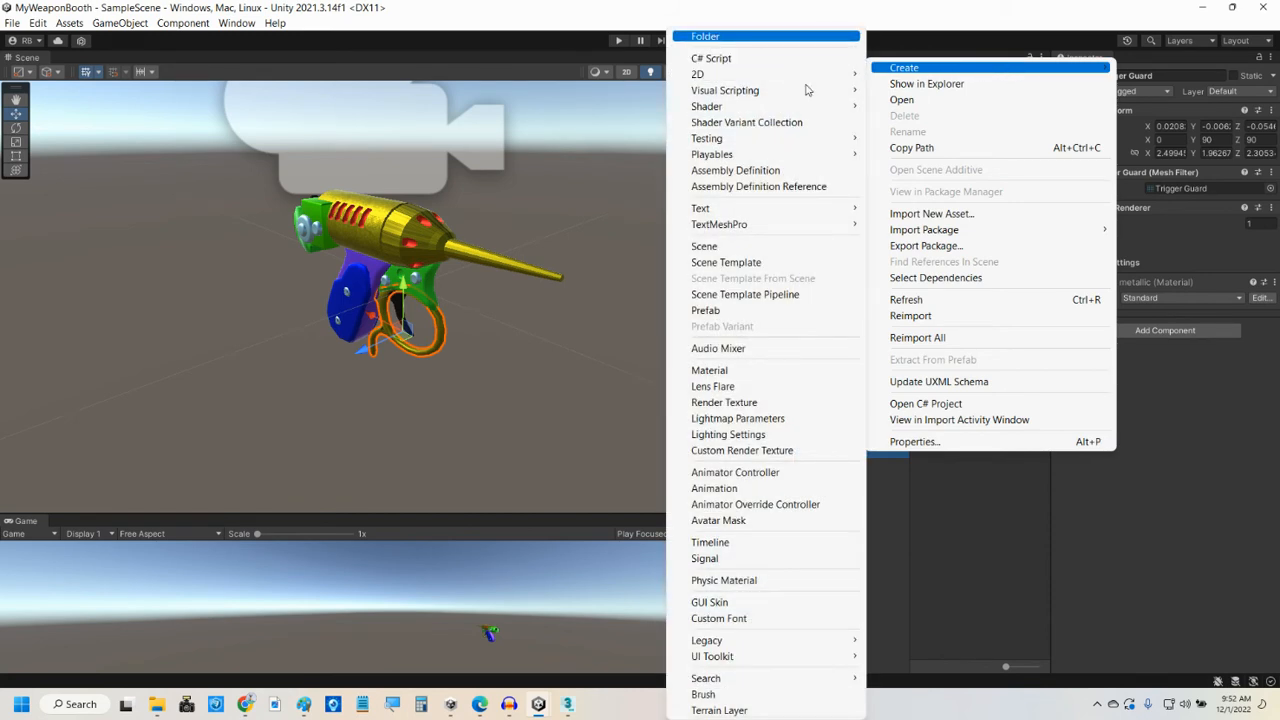
pyautogui.click(913, 512)
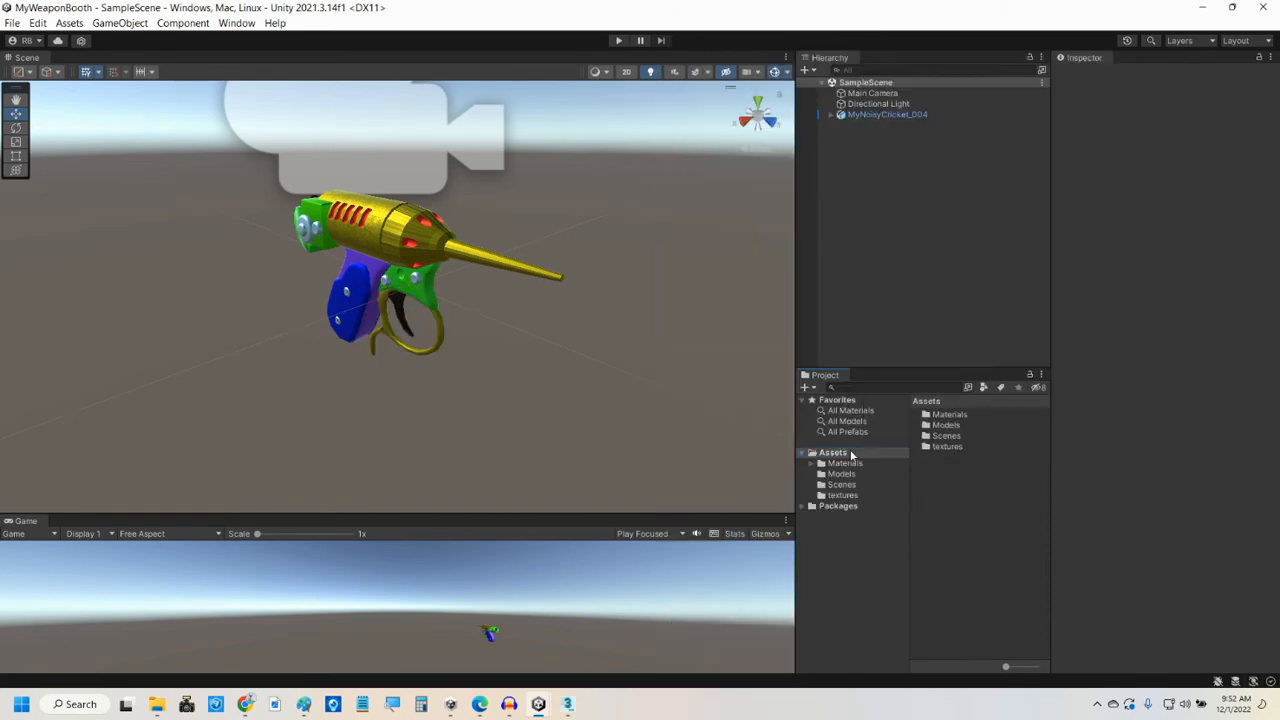
# - Create a new folder named Prefabs inside the Assets folder
pyautogui.click(812, 389)
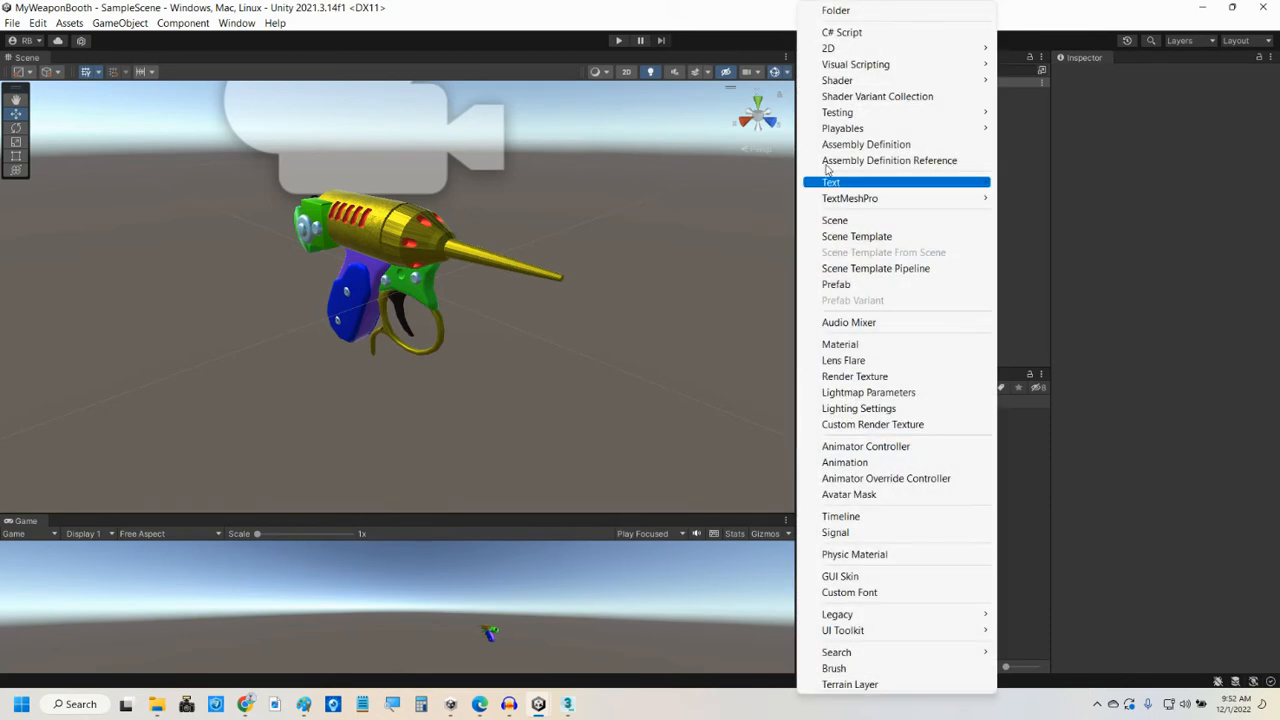
pyautogui.click(849, 12)
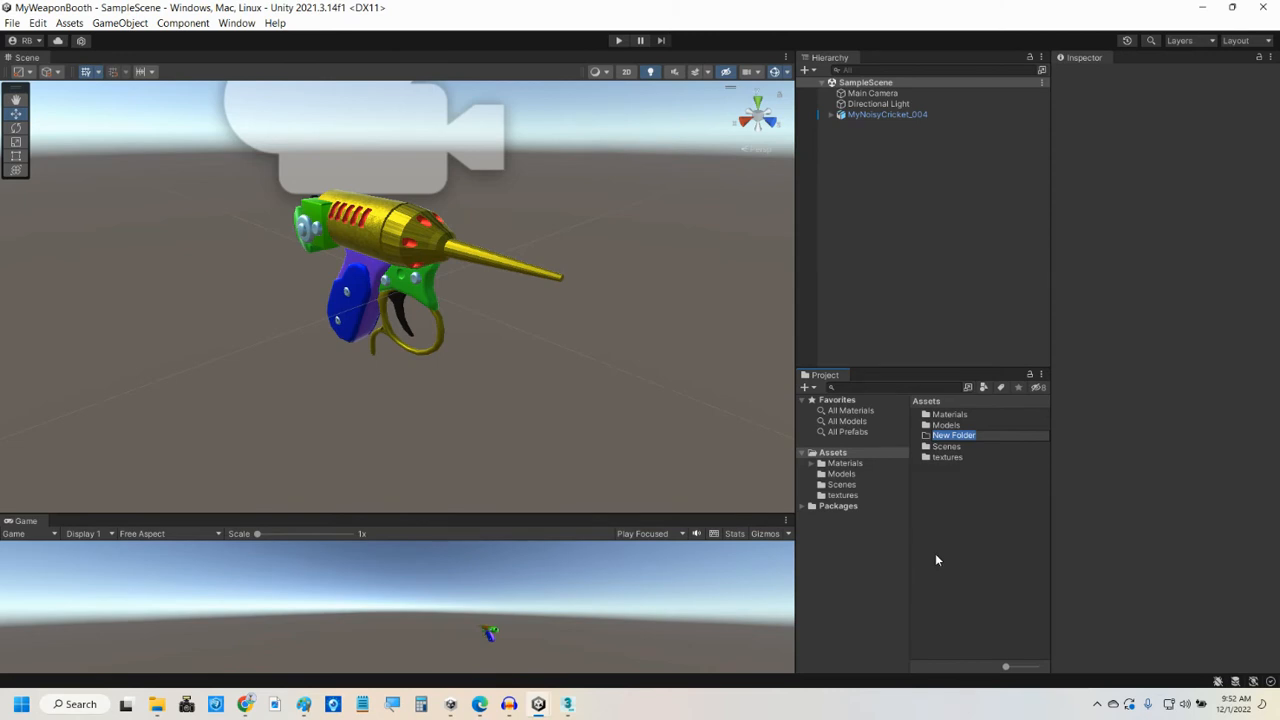
pyautogui.write('Prefabs')
pyautogui.press('Return')
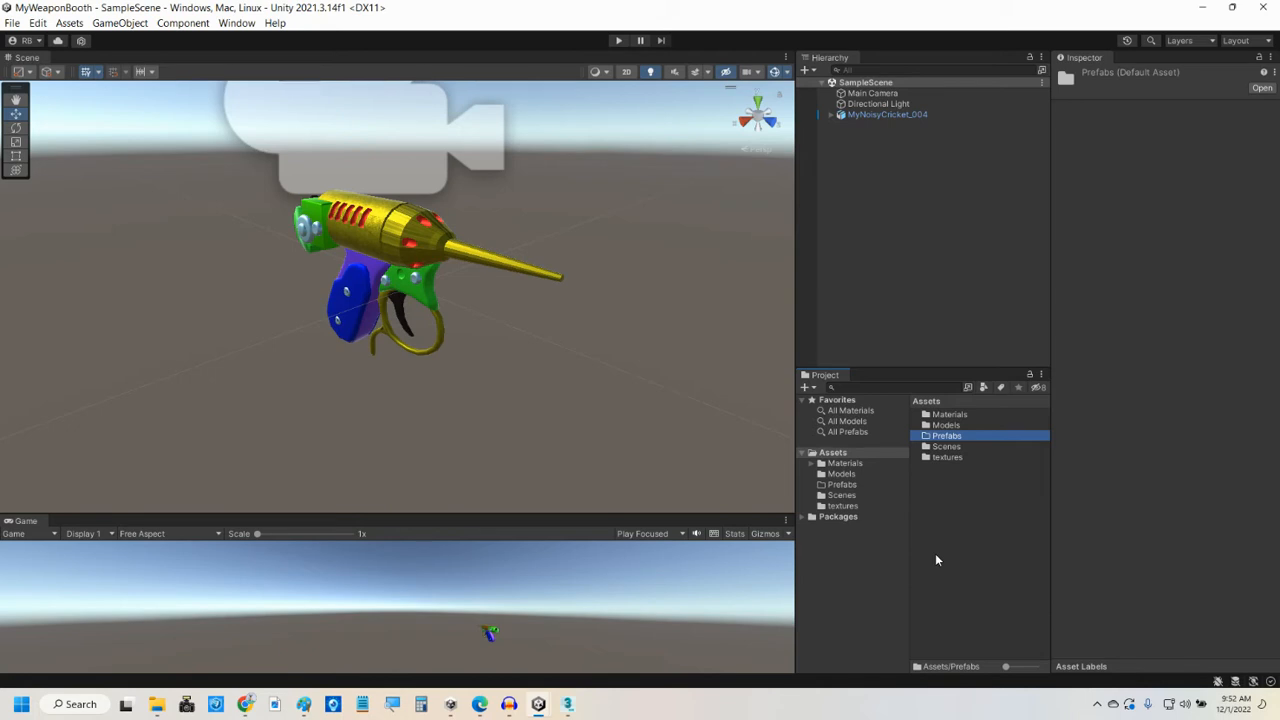
# - Create an original prefab of MyNoisyCricket_004 from the scene in the Prefabs folder
pyautogui.click(846, 116)
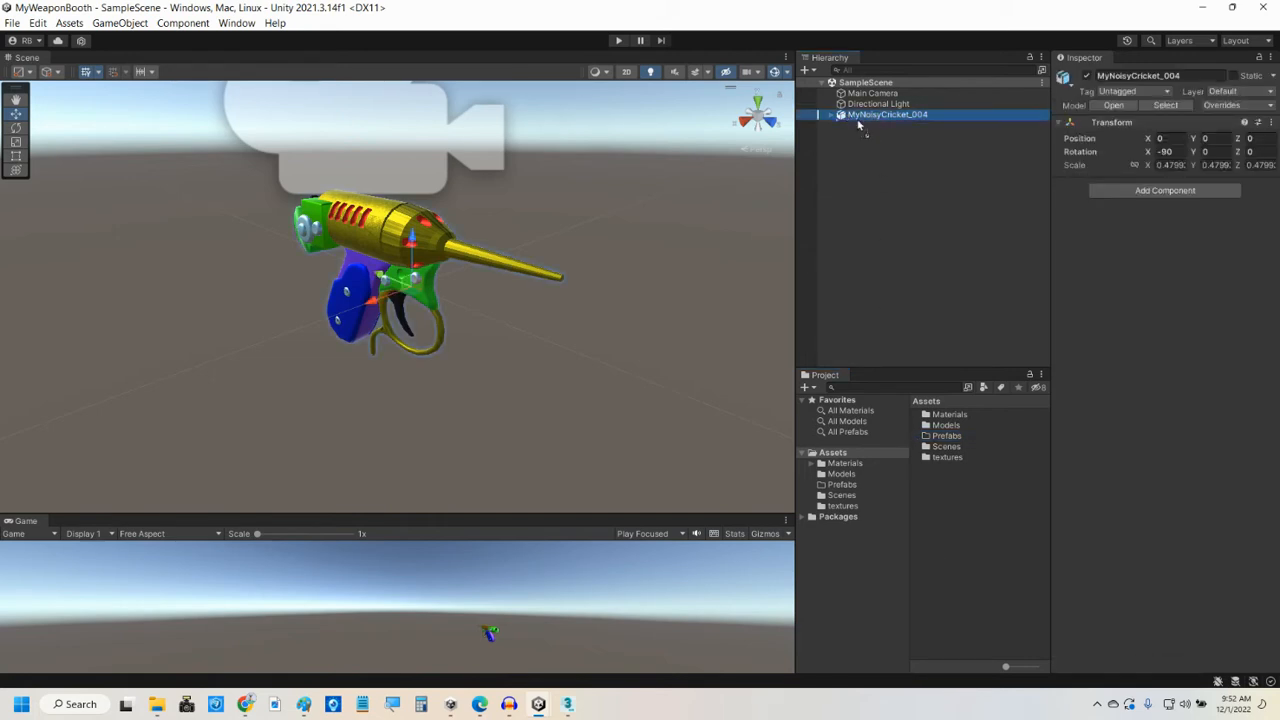
pyautogui.moveTo(858, 123); pyautogui.dragTo(951, 444)
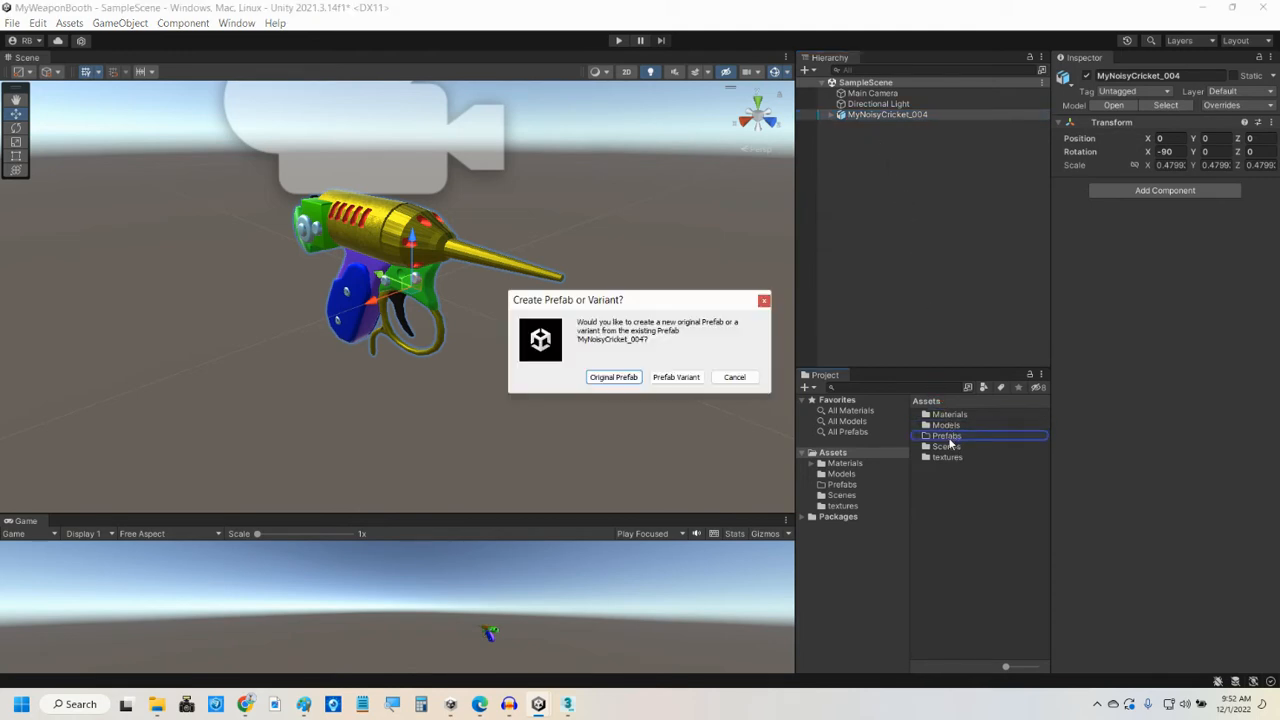
pyautogui.click(614, 377)
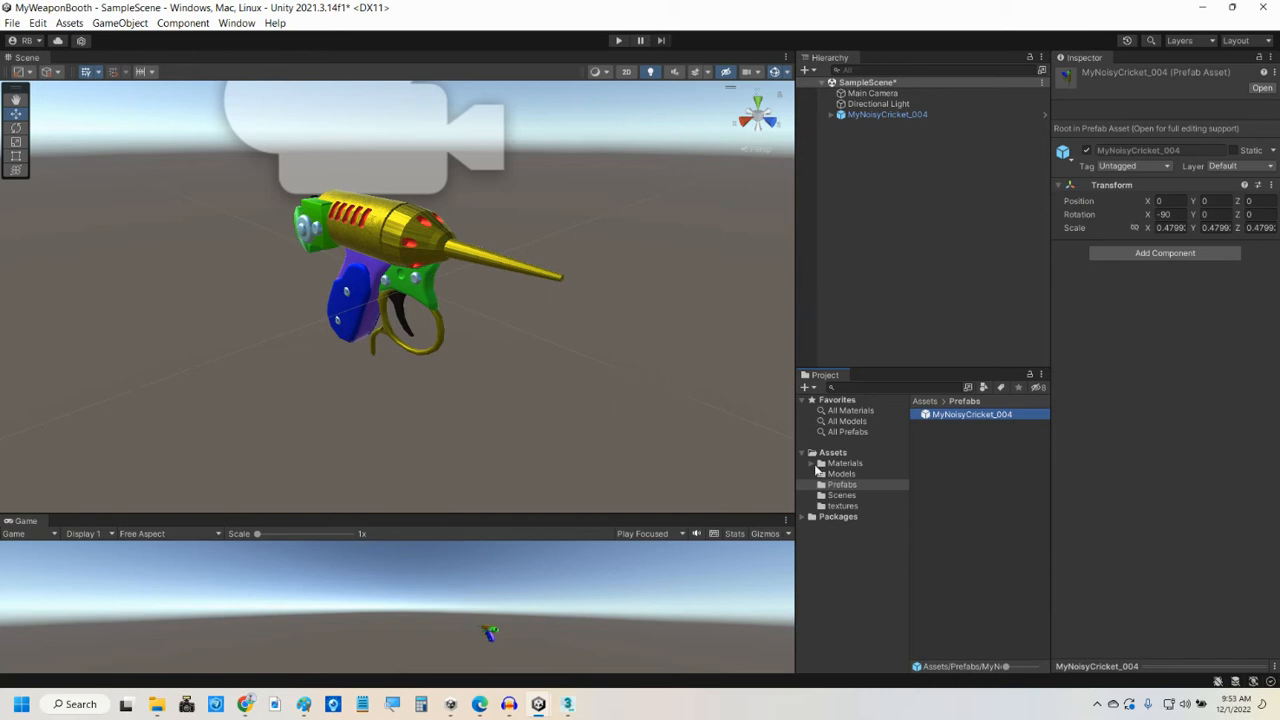
# - Rename the new prefab asset in the Prefabs folder as MyNoisyCricket
pyautogui.click(992, 417)
pyautogui.click(1016, 414)
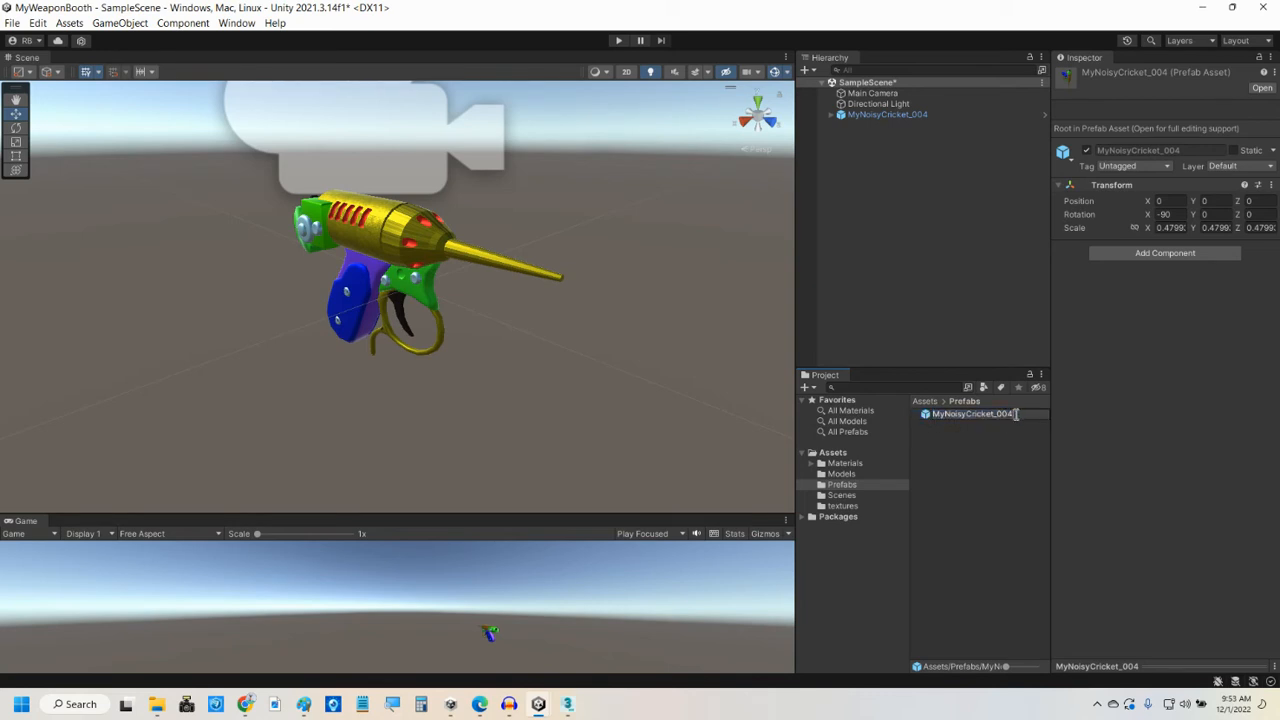
pyautogui.press('BackSpace')
pyautogui.press('BackSpace')
pyautogui.press('BackSpace')
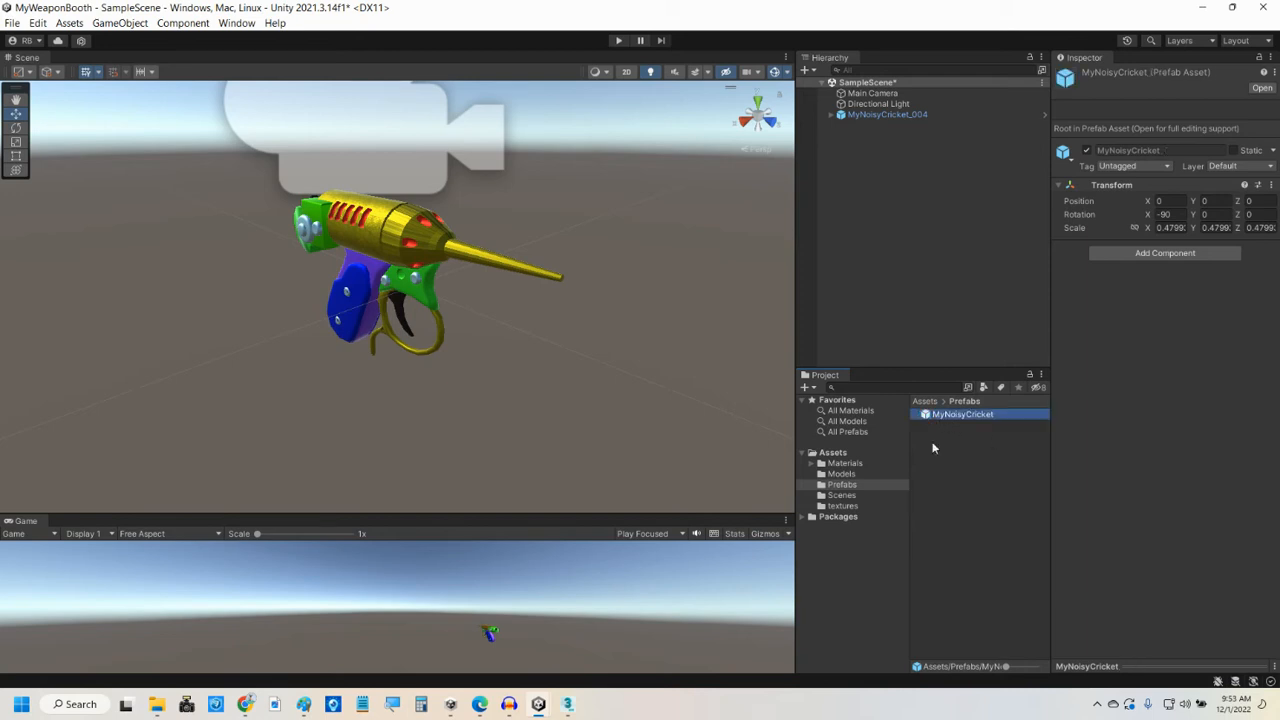
pyautogui.press('Return')
pyautogui.click(842, 118)
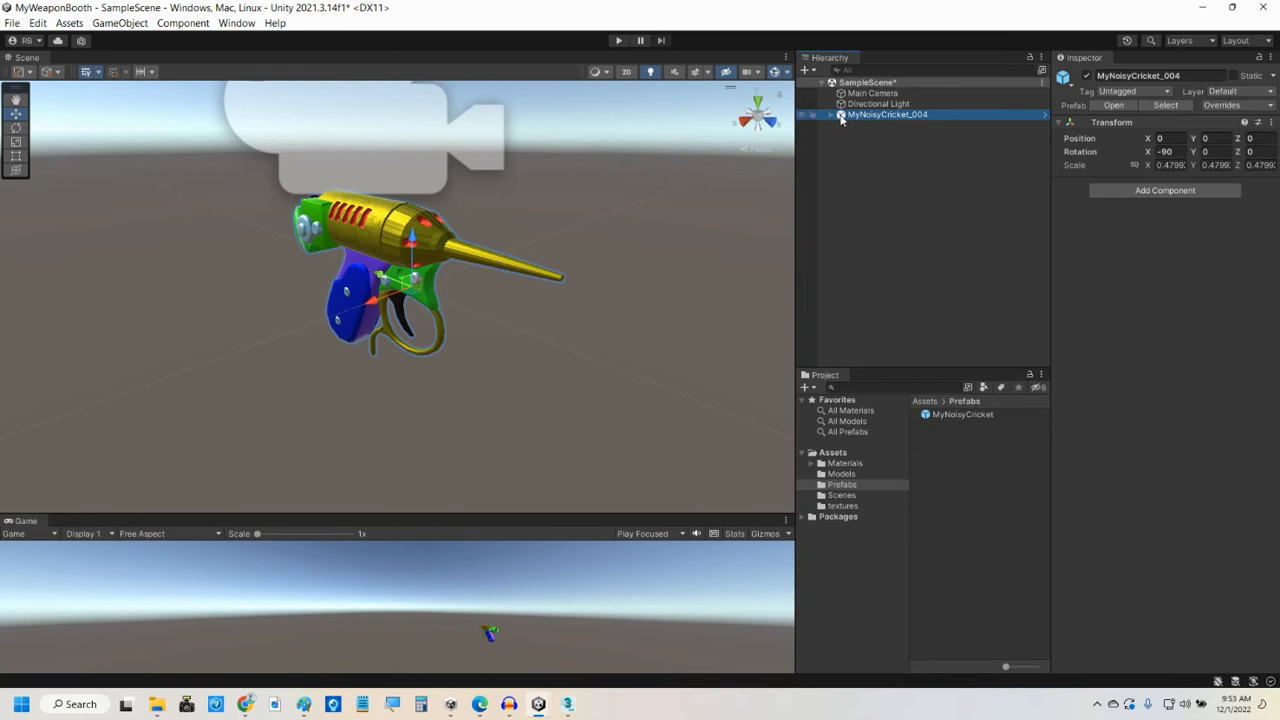
pyautogui.rightClick(842, 118)
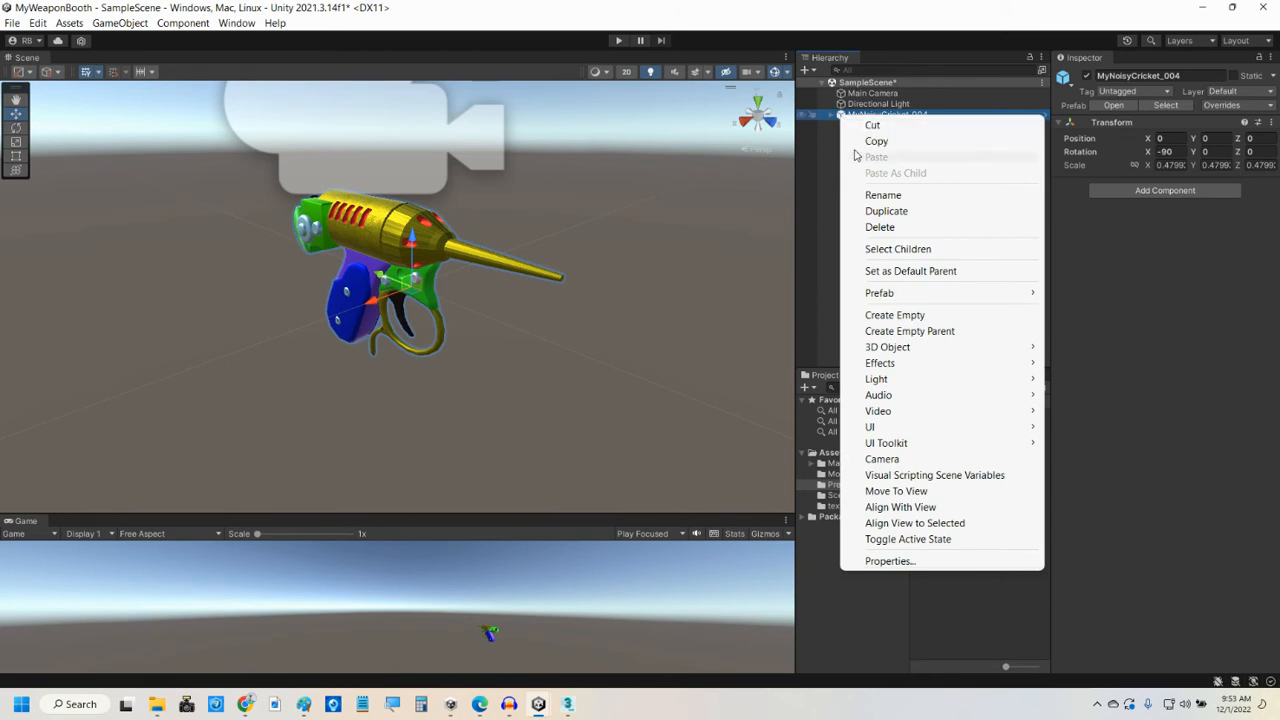
pyautogui.click(974, 633)
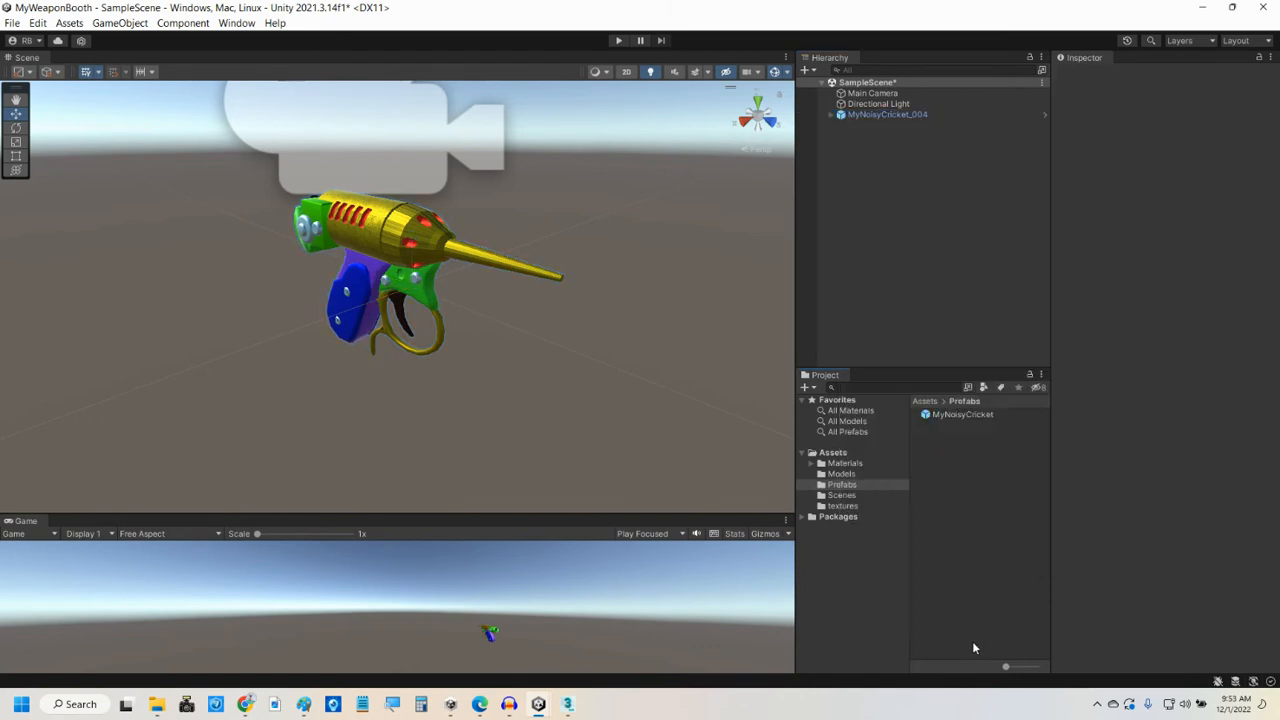
# - Export the MyNoisyCricket prefab with all its dependencies as a Unity package named NoisyCricket_Demo_4 in the 1st Weapon folder
pyautogui.click(951, 417)
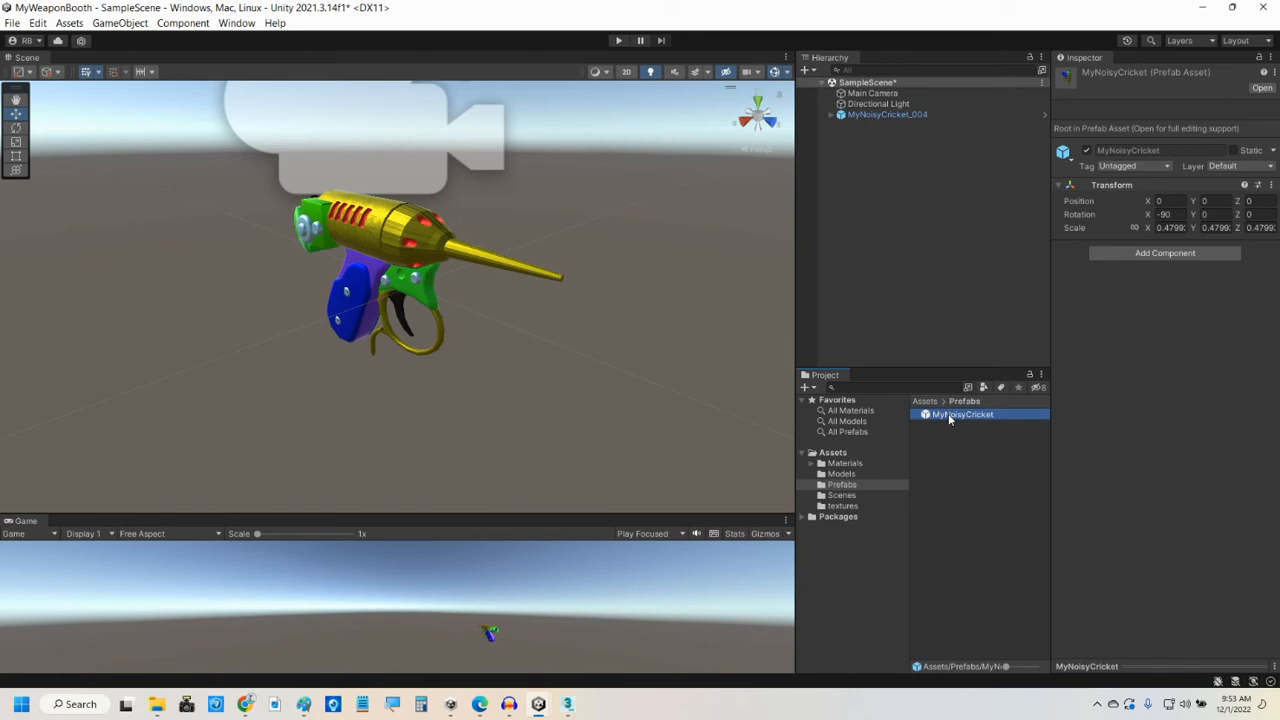
pyautogui.rightClick(948, 413)
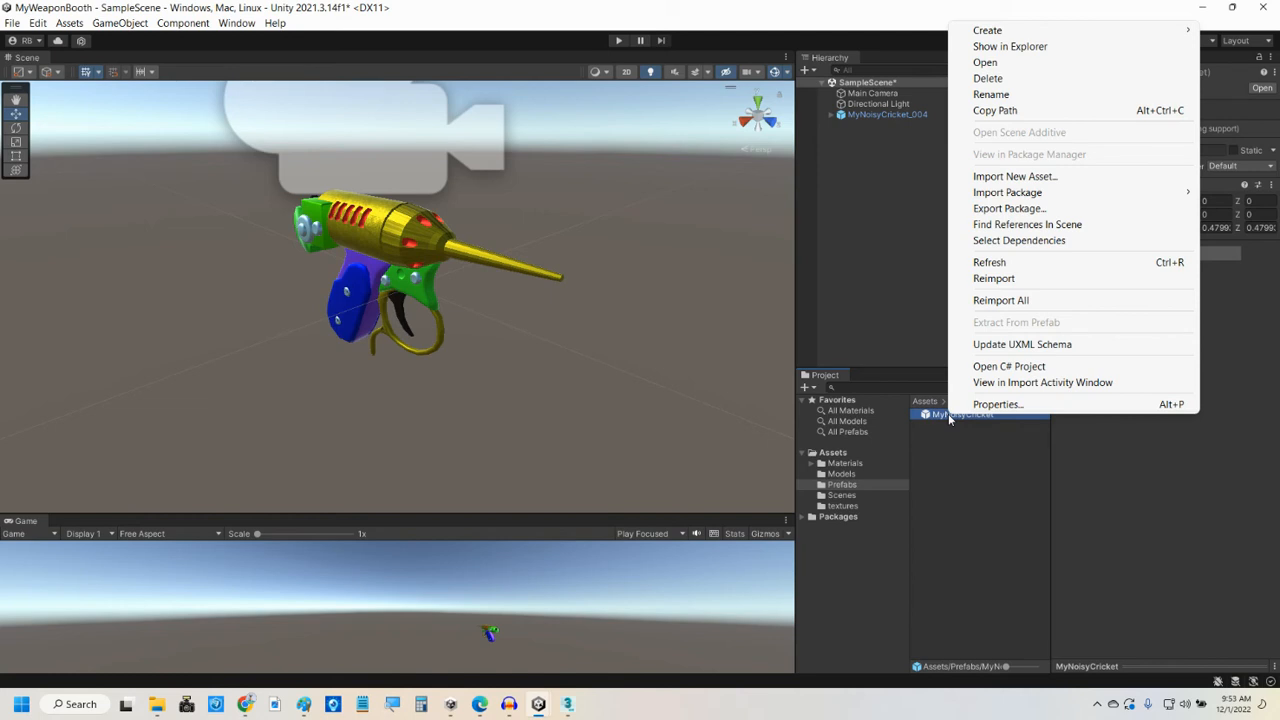
pyautogui.click(1018, 210)
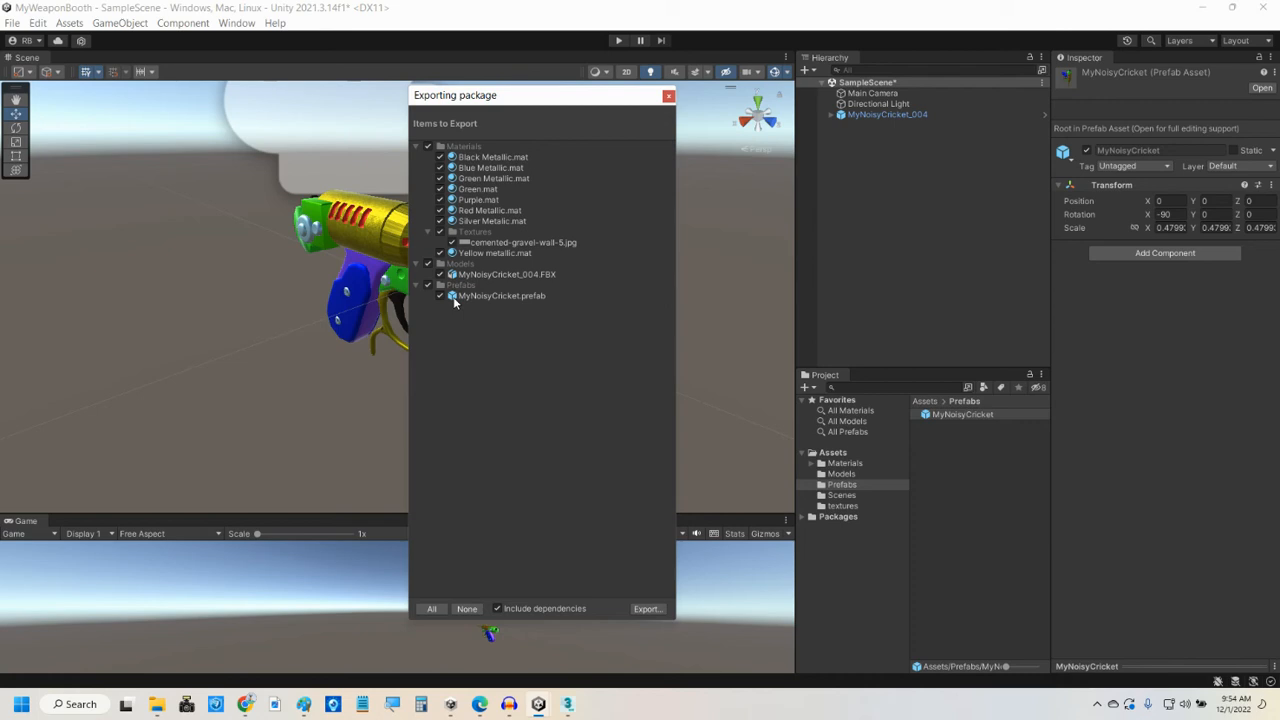
pyautogui.click(647, 609)
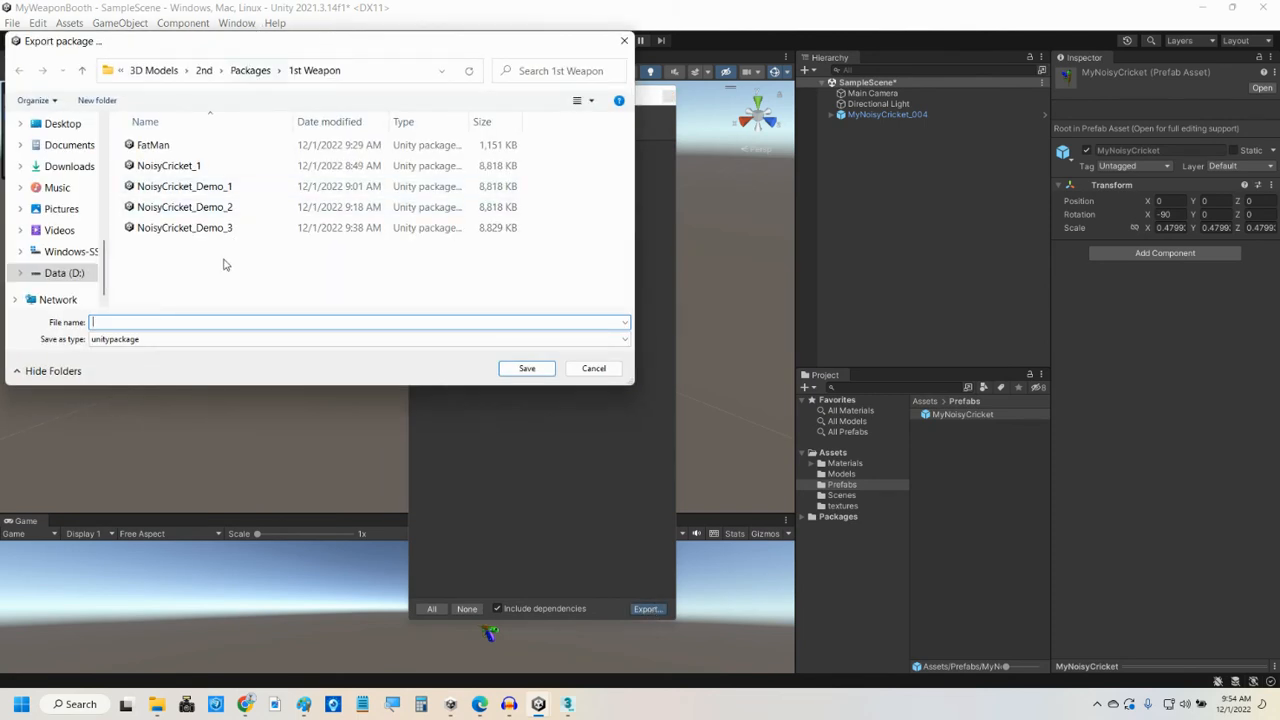
pyautogui.click(166, 237)
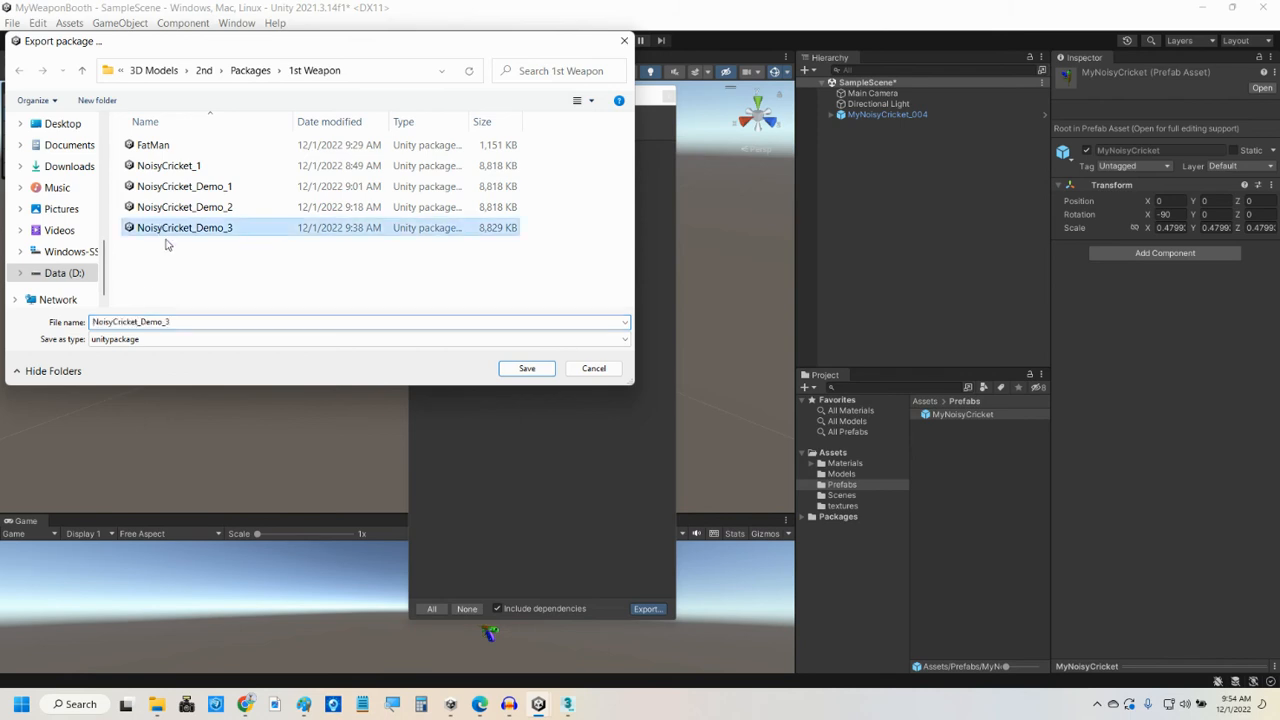
pyautogui.click(191, 321)
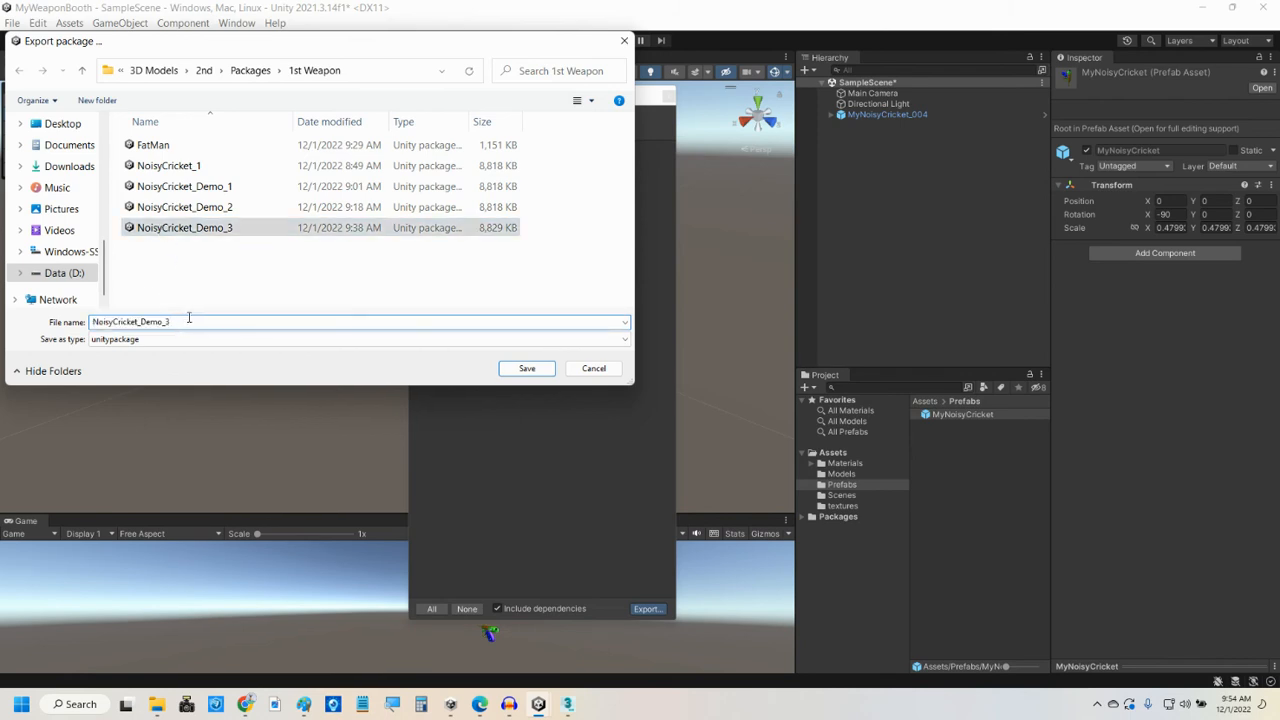
pyautogui.press('BackSpace')
pyautogui.write('4')
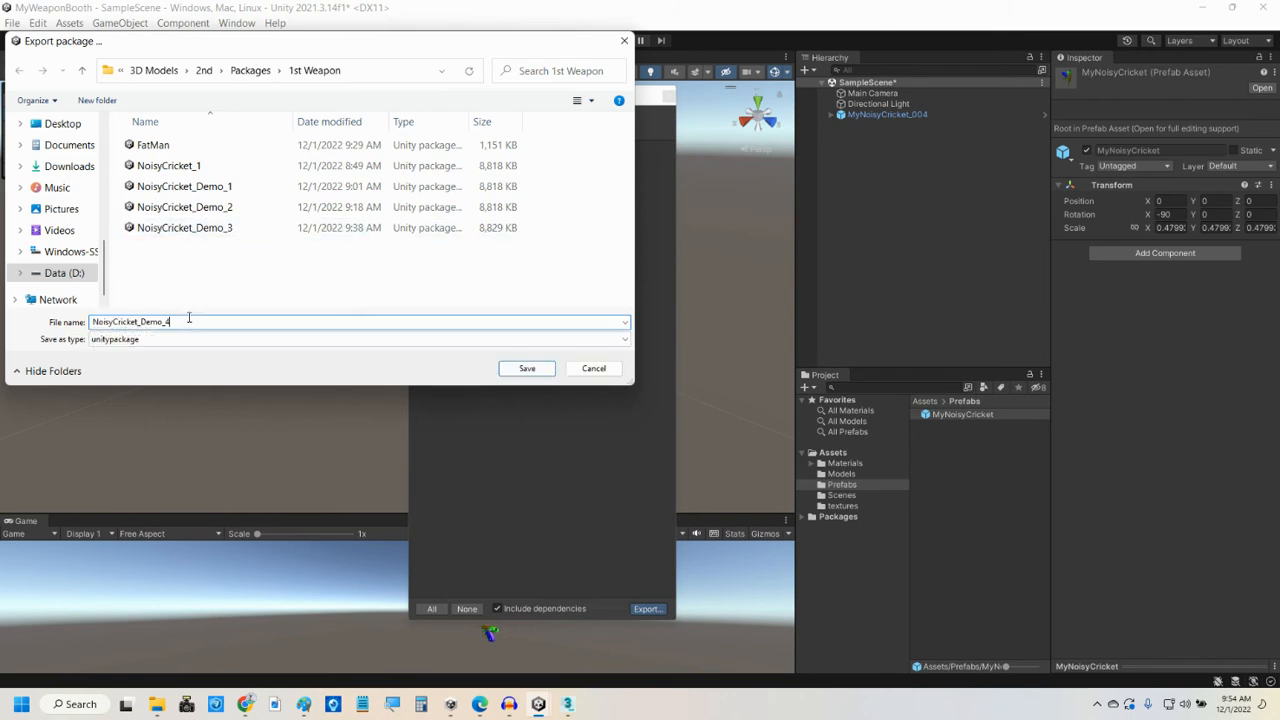
pyautogui.click(530, 368)
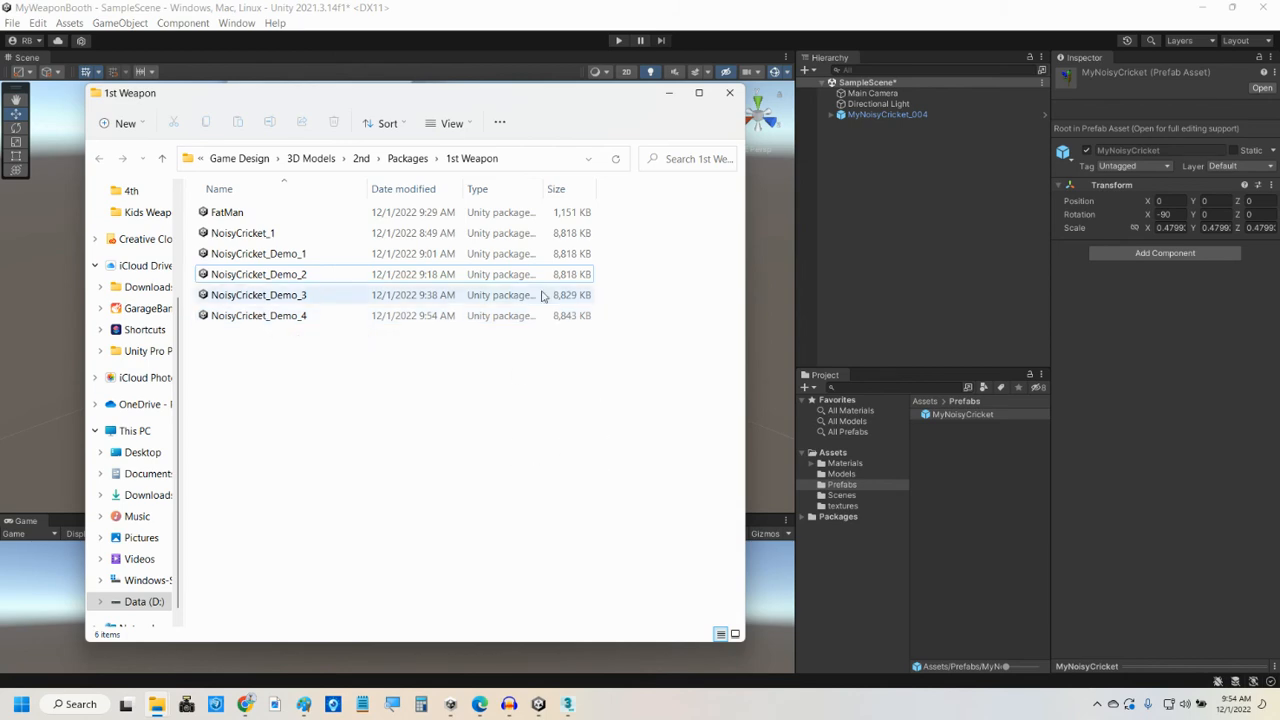
# - Move the exported package's folder window aside and switch to the Google Classroom assignment page in Edge to review the submission instructions
pyautogui.moveTo(560, 97); pyautogui.dragTo(1010, 110)
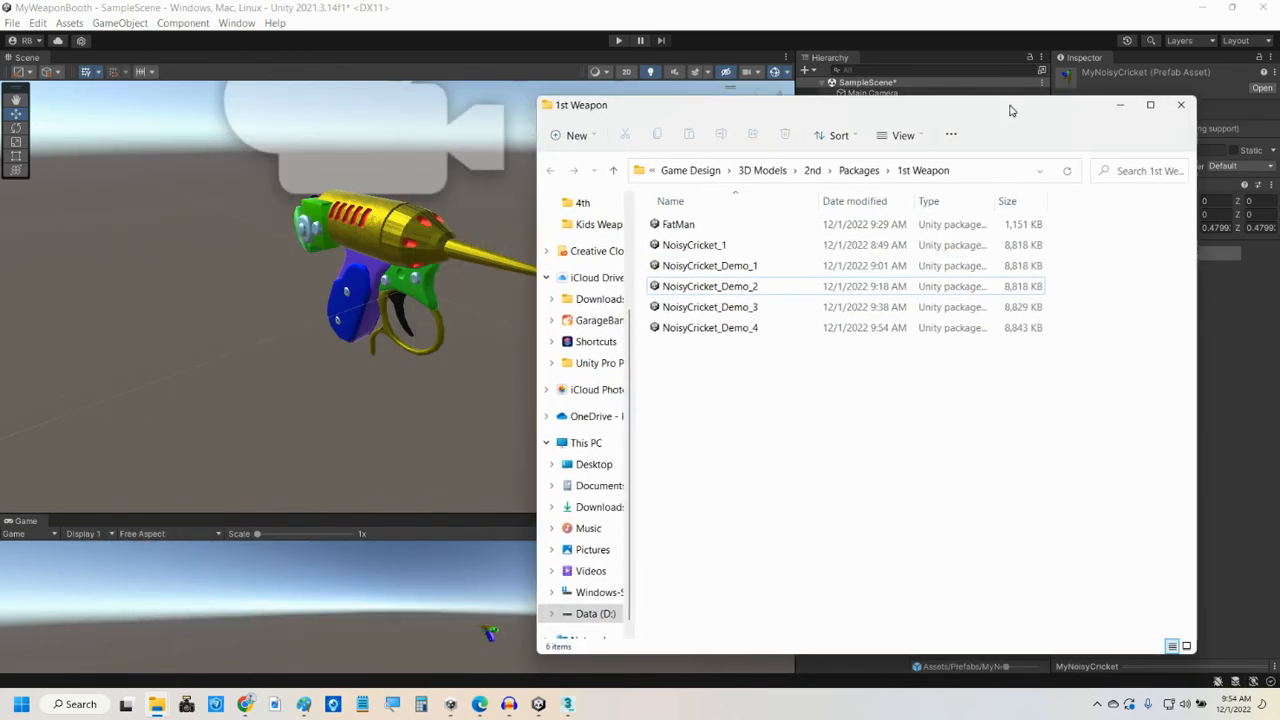
pyautogui.click(480, 704)
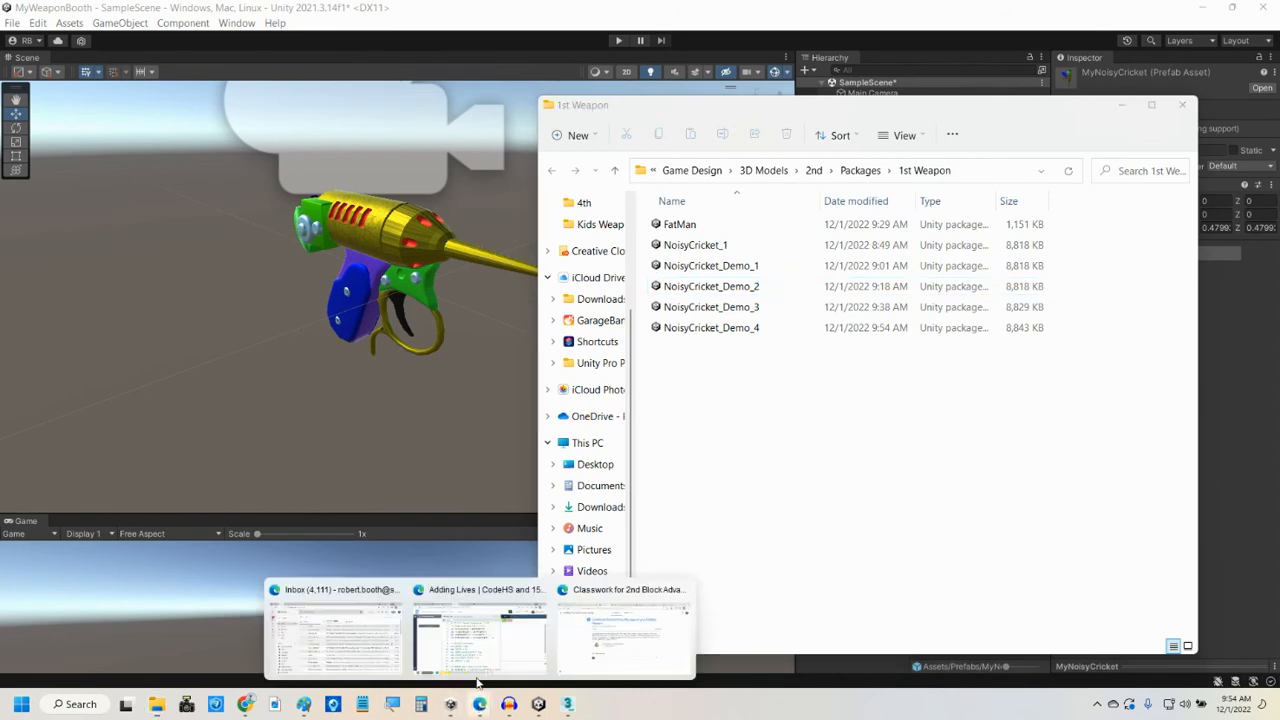
pyautogui.click(610, 630)
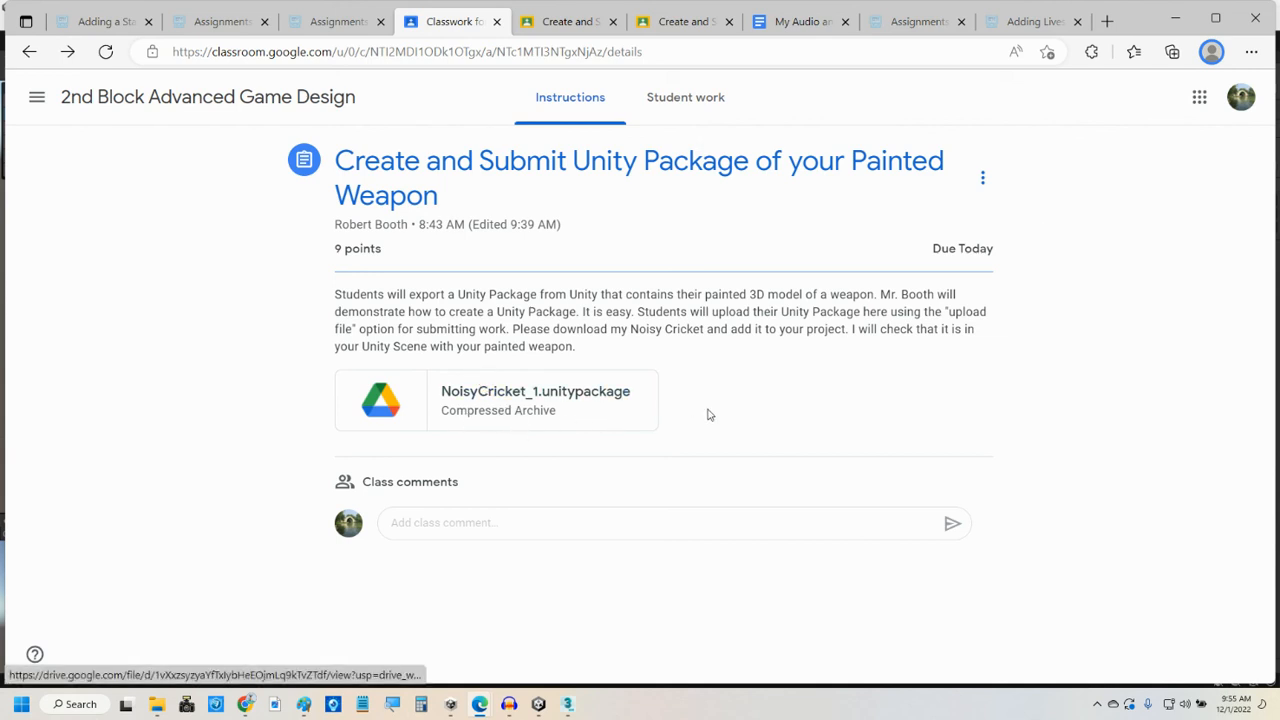
pyautogui.moveTo(536, 706)
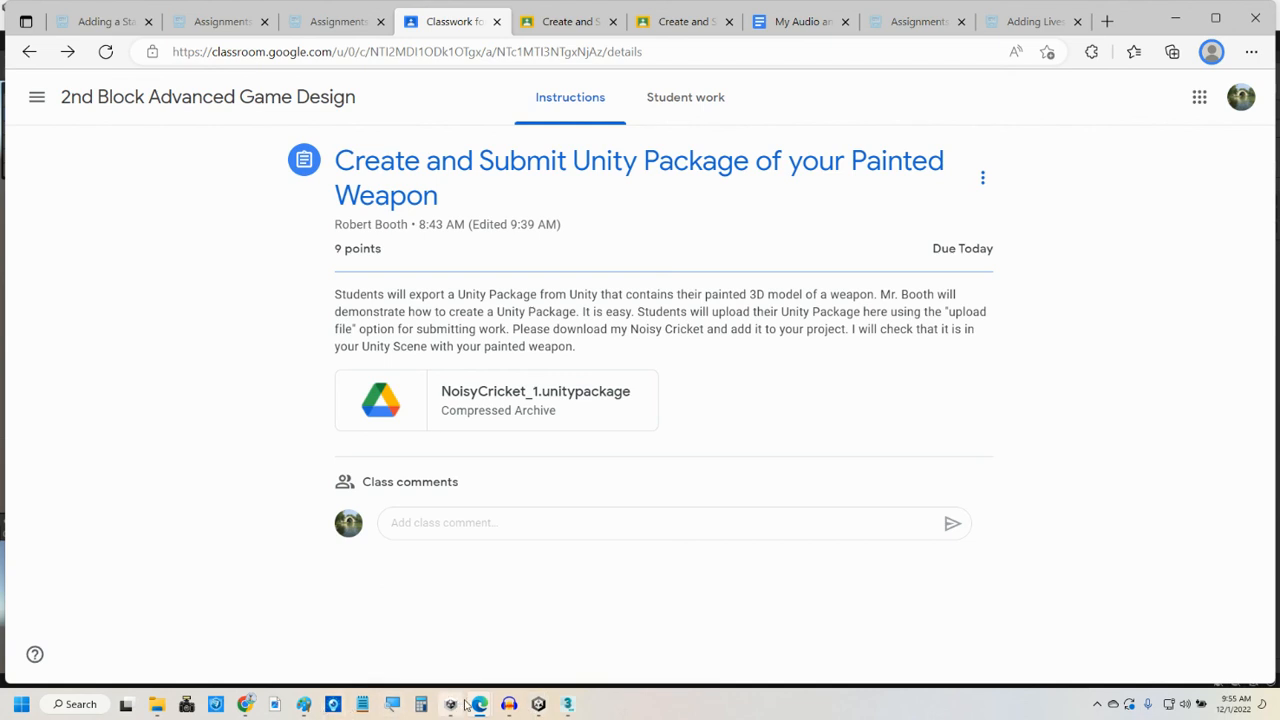
pyautogui.click(245, 704)
pyautogui.click(291, 666)
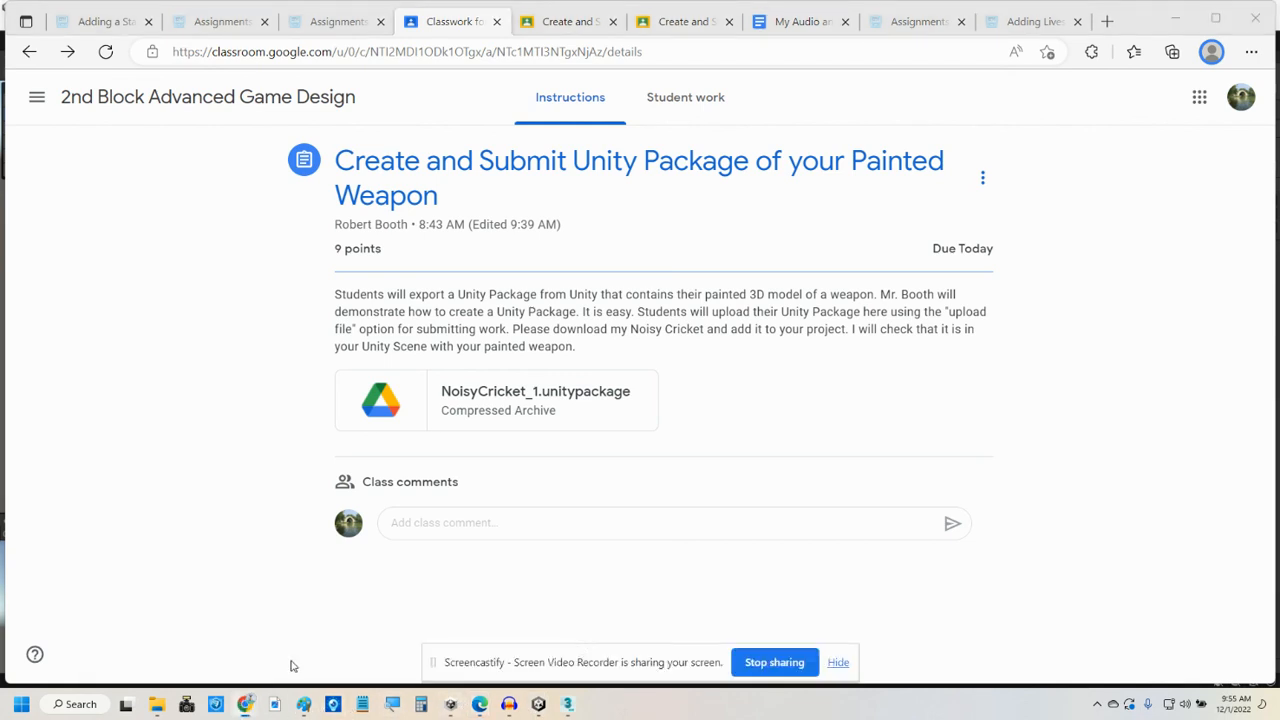